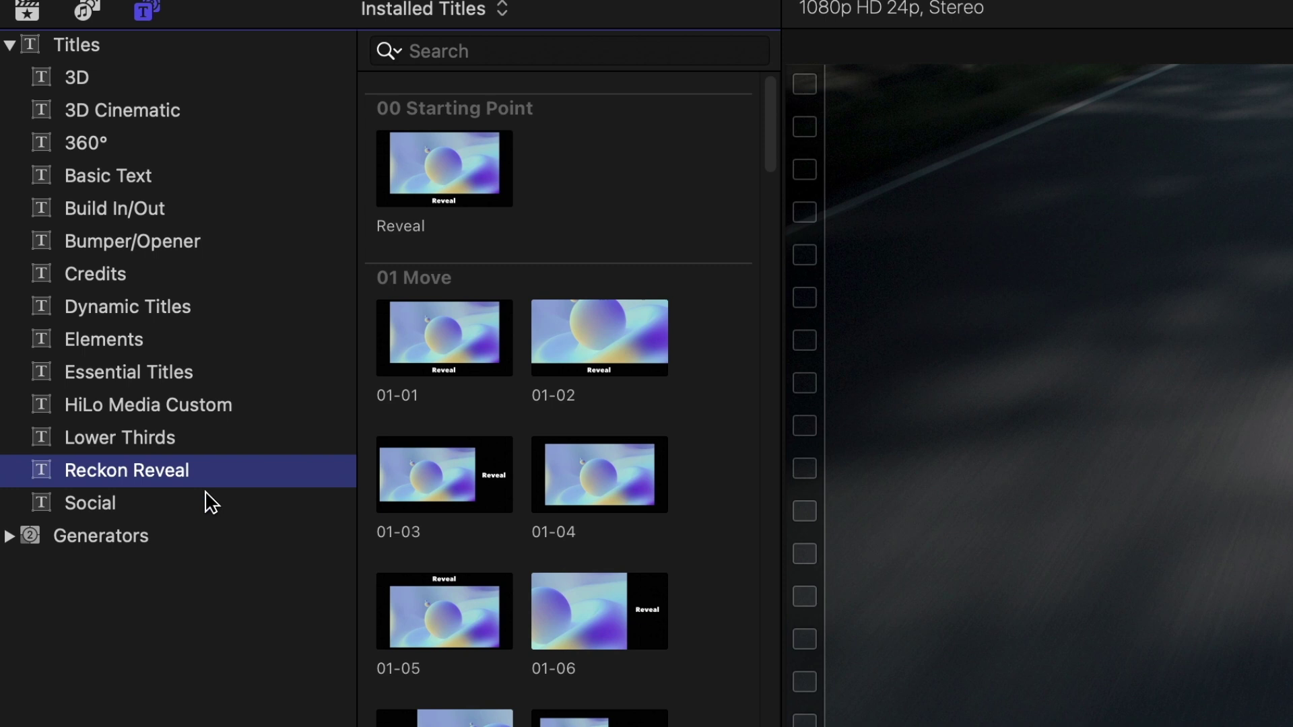
- Hide the sidebar, browse the Reveal templates, and set Background Option to Transparent
{"action": "left_click", "coordinate": [138, 14]}
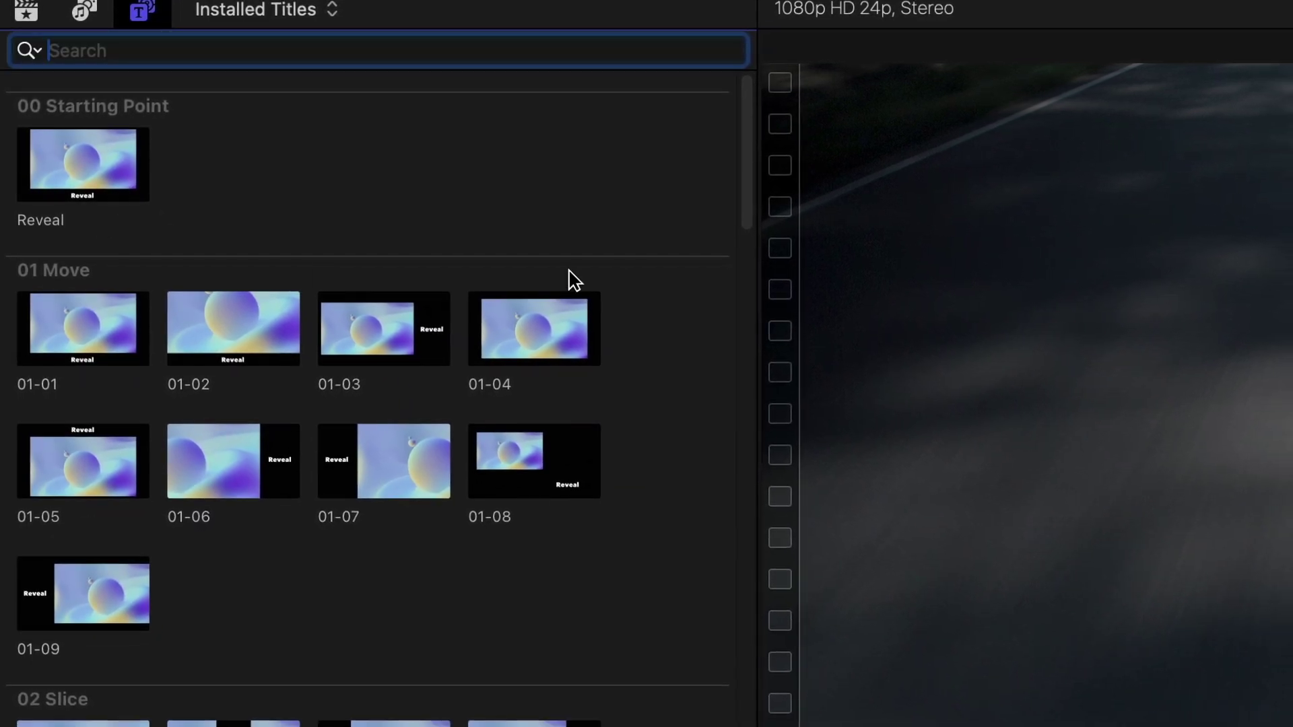
{"action": "left_click_drag", "start_coordinate": [742, 222], "coordinate": [724, 526]}
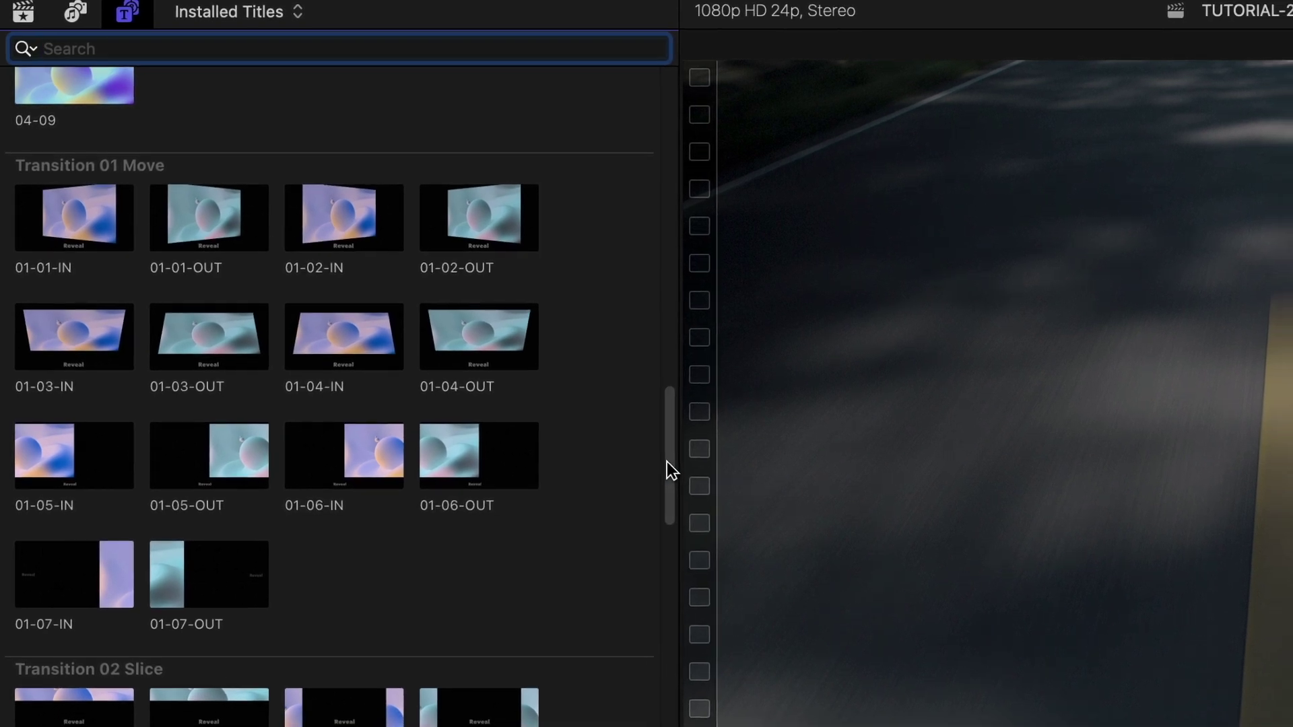
{"action": "left_click_drag", "start_coordinate": [677, 469], "coordinate": [661, 683]}
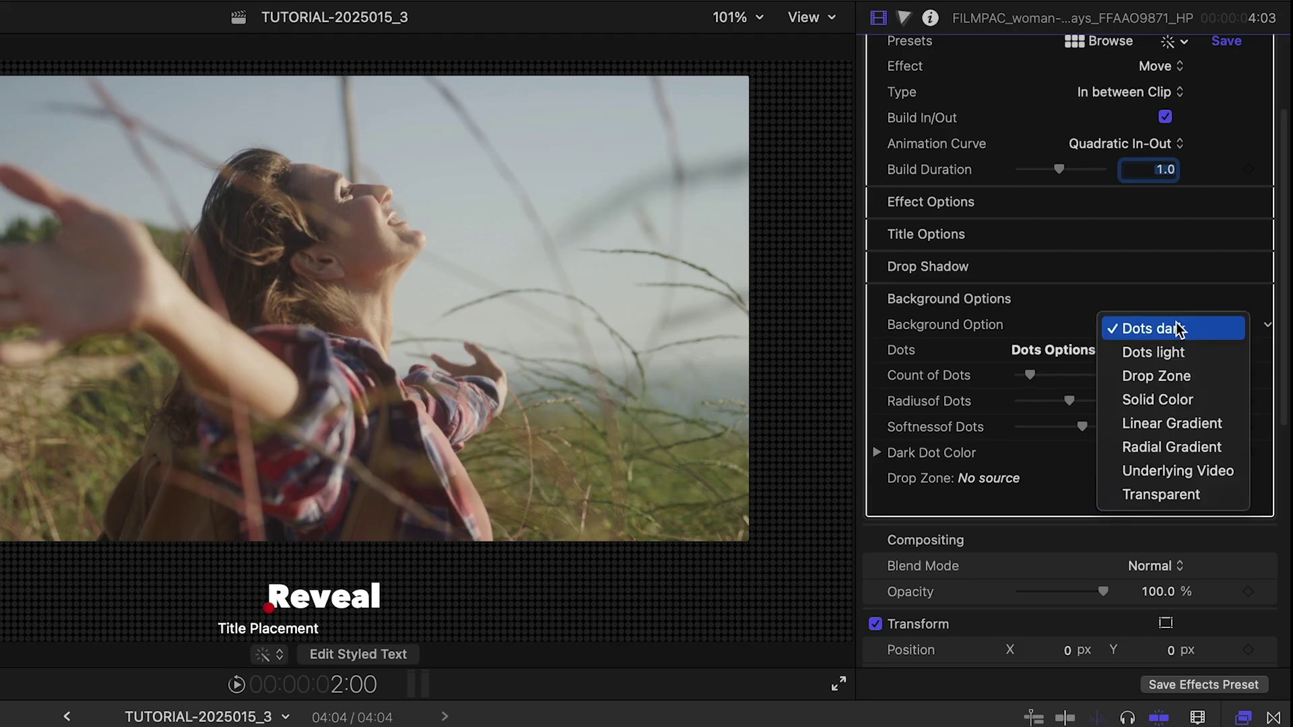
{"action": "left_click", "coordinate": [1197, 494]}
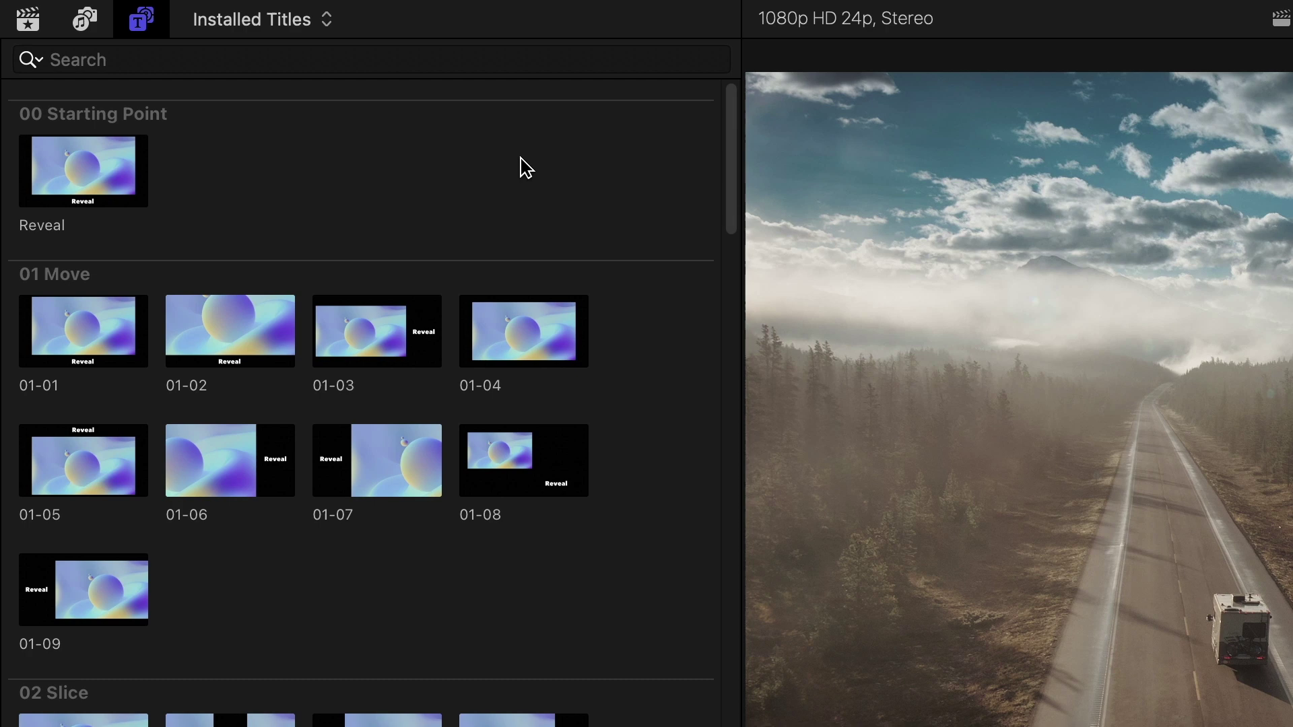
- Place the Reveal title above the road clip with the Move effect and In between Clip type
{"action": "left_click_drag", "start_coordinate": [83, 171], "coordinate": [51, 581]}
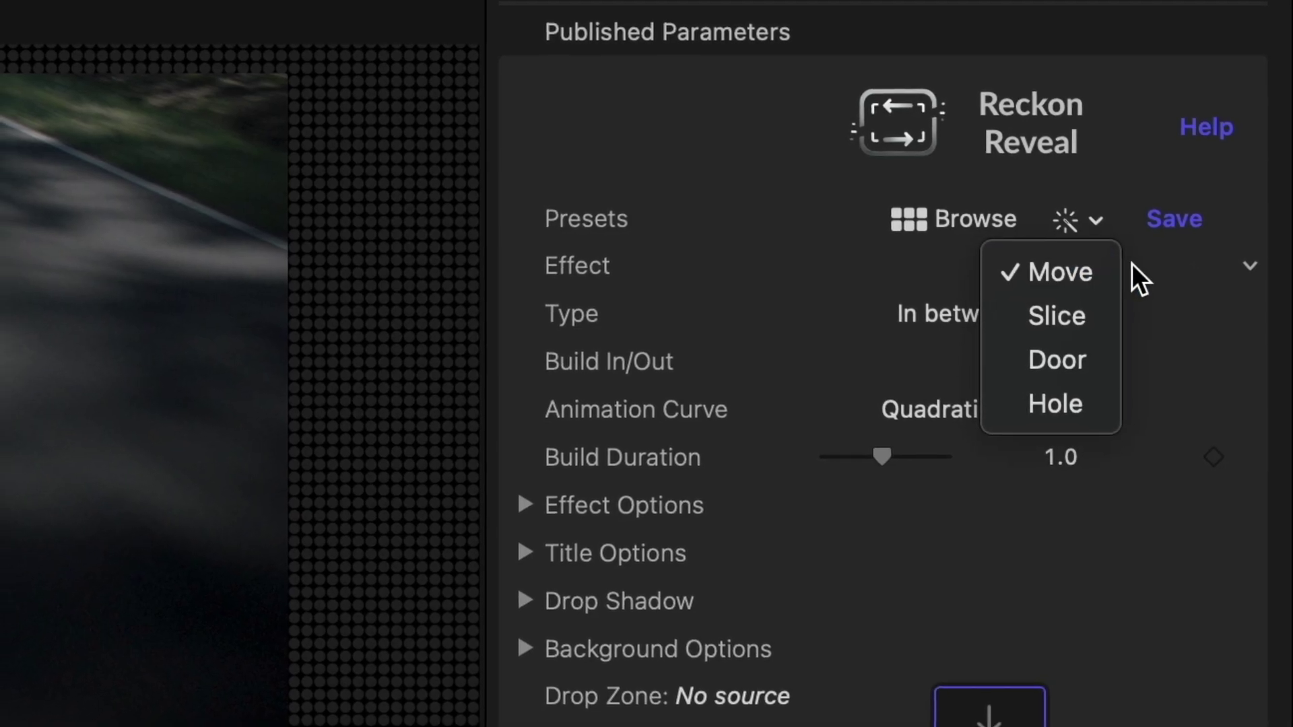
{"action": "left_click", "coordinate": [1131, 266]}
{"action": "left_click", "coordinate": [1070, 312]}
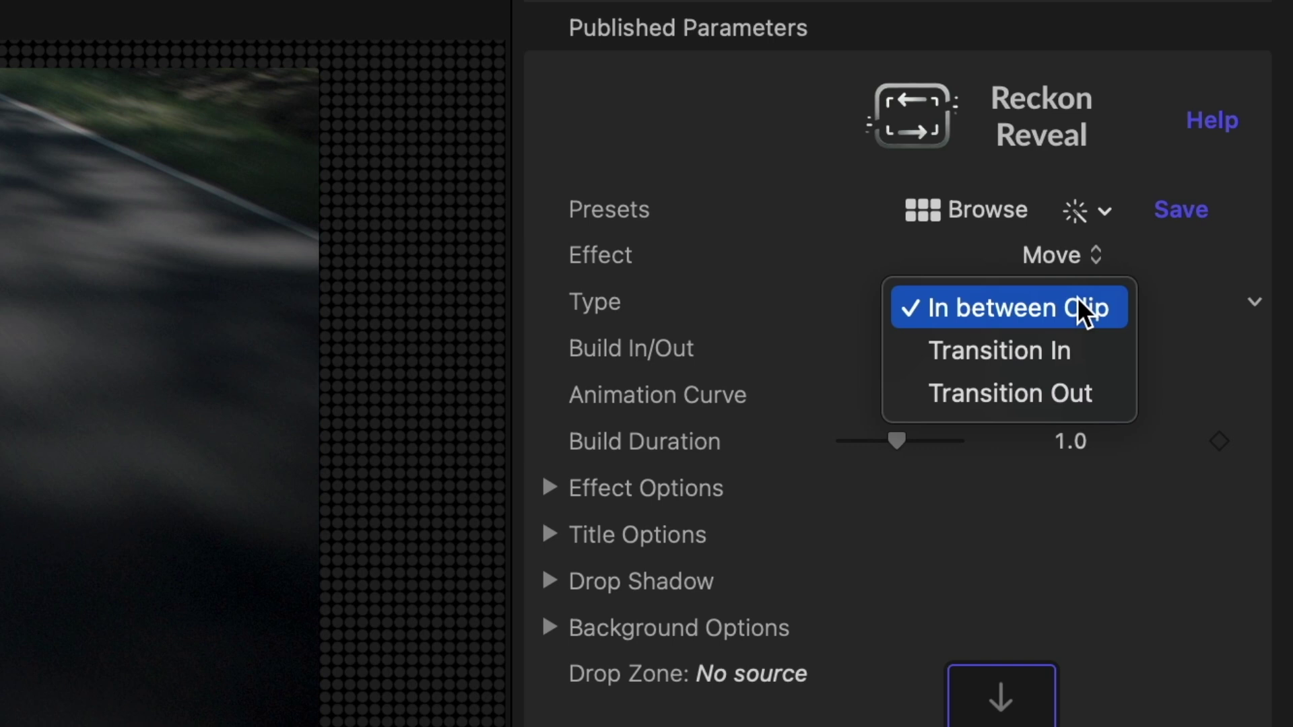
{"action": "left_click", "coordinate": [1156, 295]}
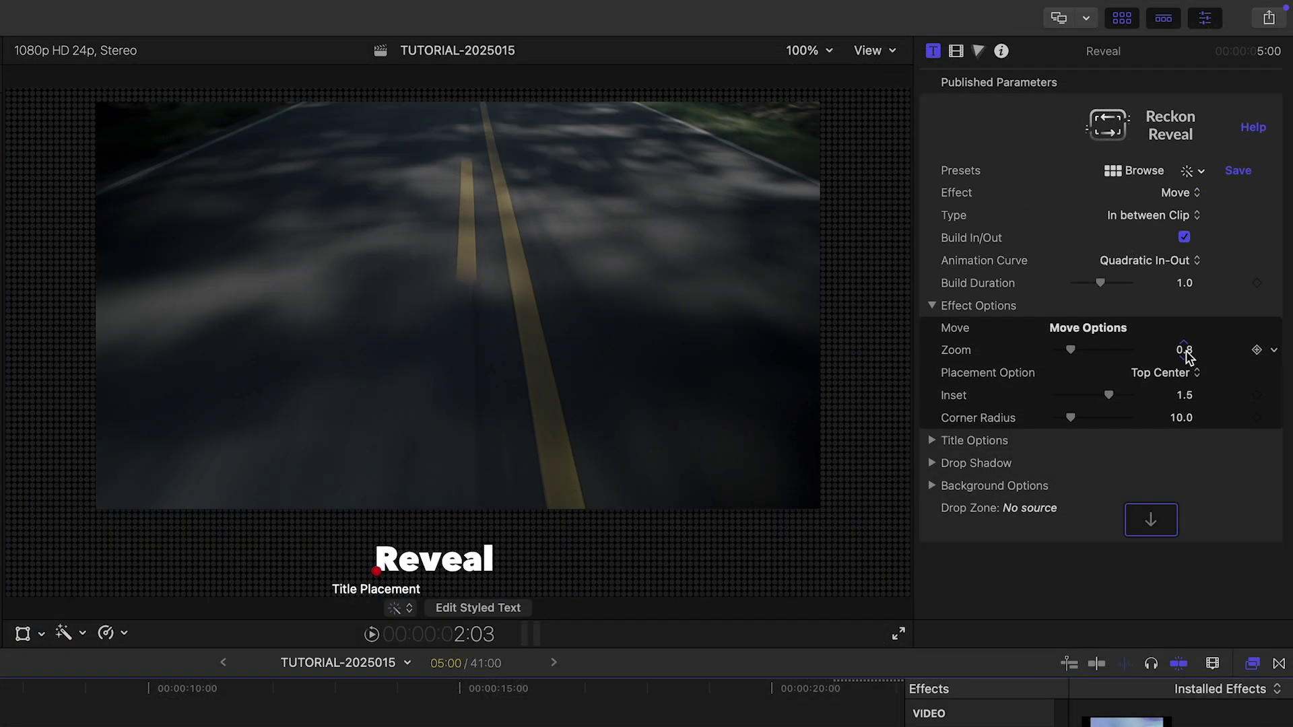
- Set the footage zoom to 0.8, adjust inset and corner radius, and uncheck Build In/Out
{"action": "left_click_drag", "start_coordinate": [1136, 449], "coordinate": [1129, 450]}
{"action": "mouse_move", "coordinate": [1182, 350]}
{"action": "left_mouse_down"}
{"action": "mouse_move", "coordinate": [1193, 344]}
{"action": "mouse_move", "coordinate": [1187, 355]}
{"action": "left_mouse_up"}
{"action": "left_click", "coordinate": [1189, 374]}
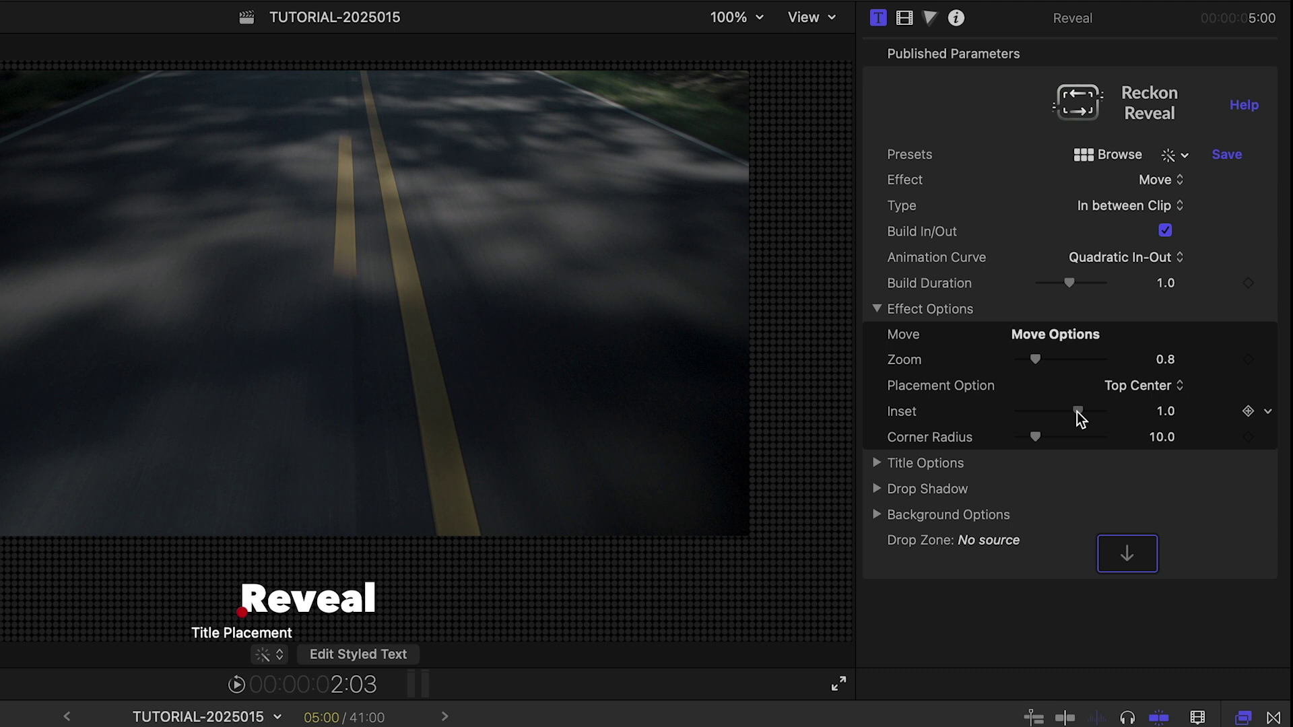
{"action": "left_click_drag", "start_coordinate": [1077, 411], "coordinate": [1005, 426]}
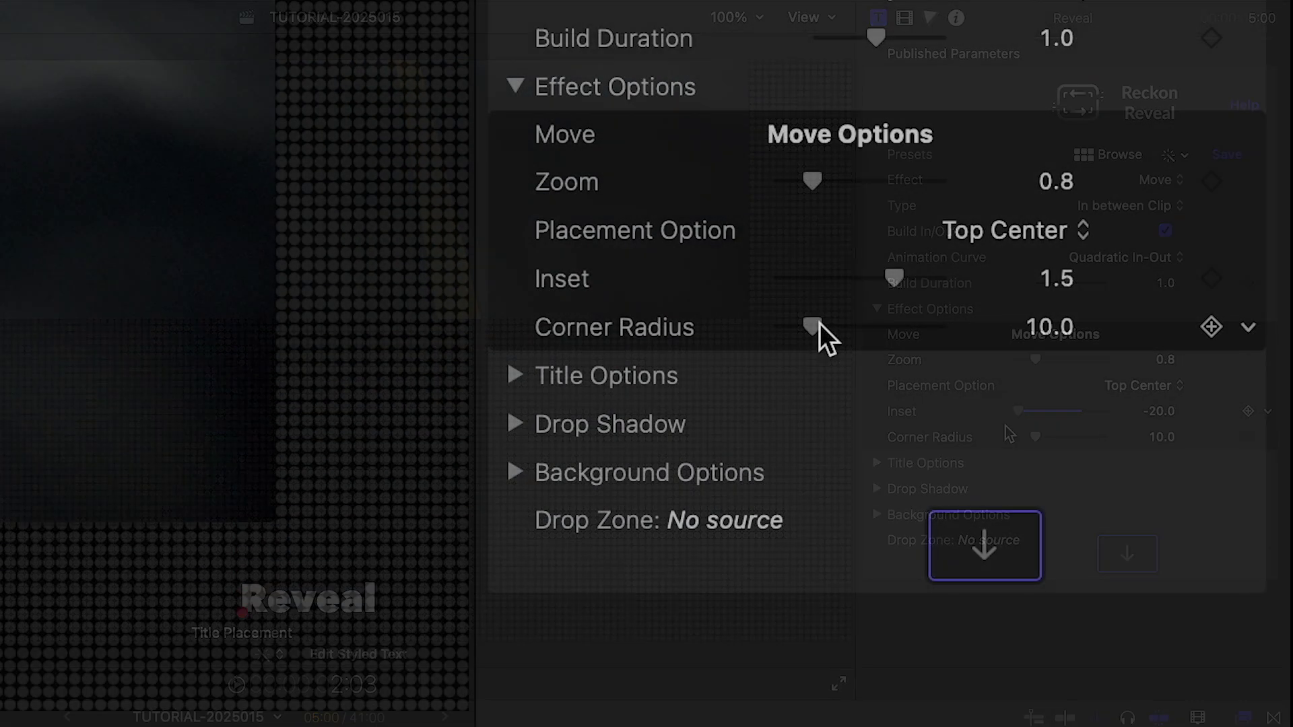
{"action": "left_click_drag", "start_coordinate": [819, 324], "coordinate": [920, 321]}
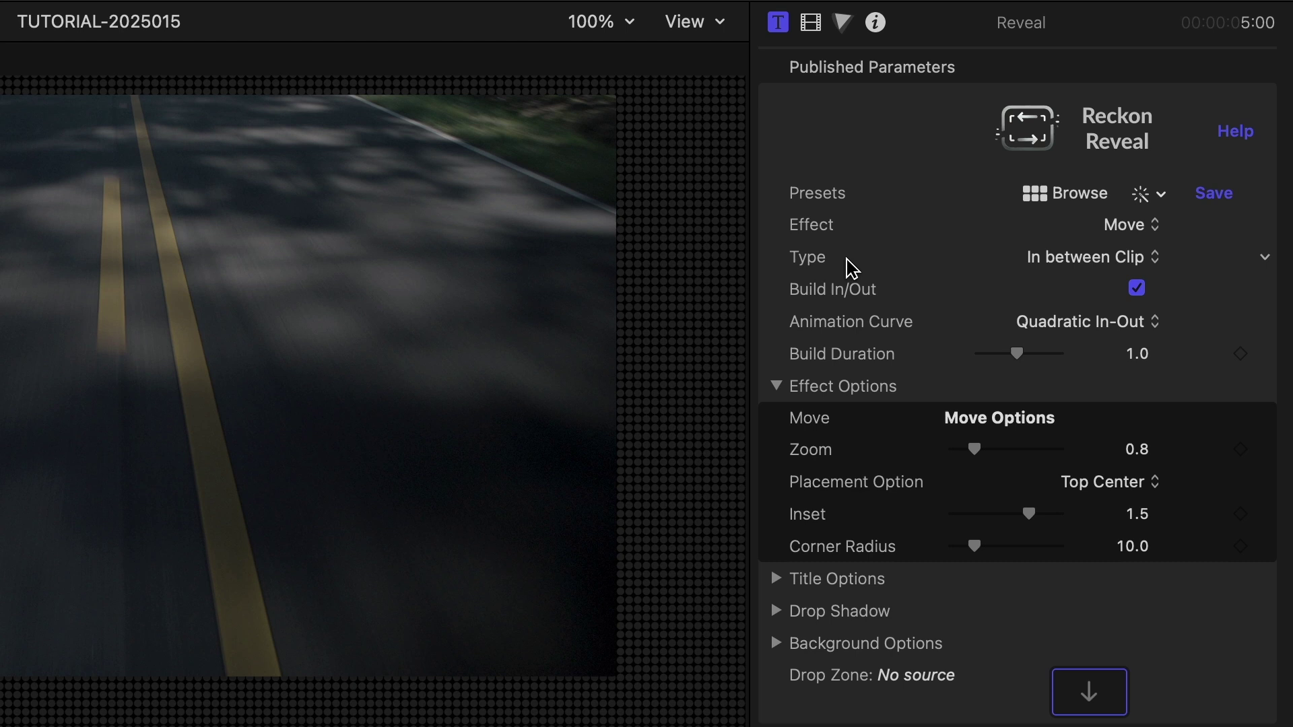
{"action": "left_click", "coordinate": [1138, 289]}
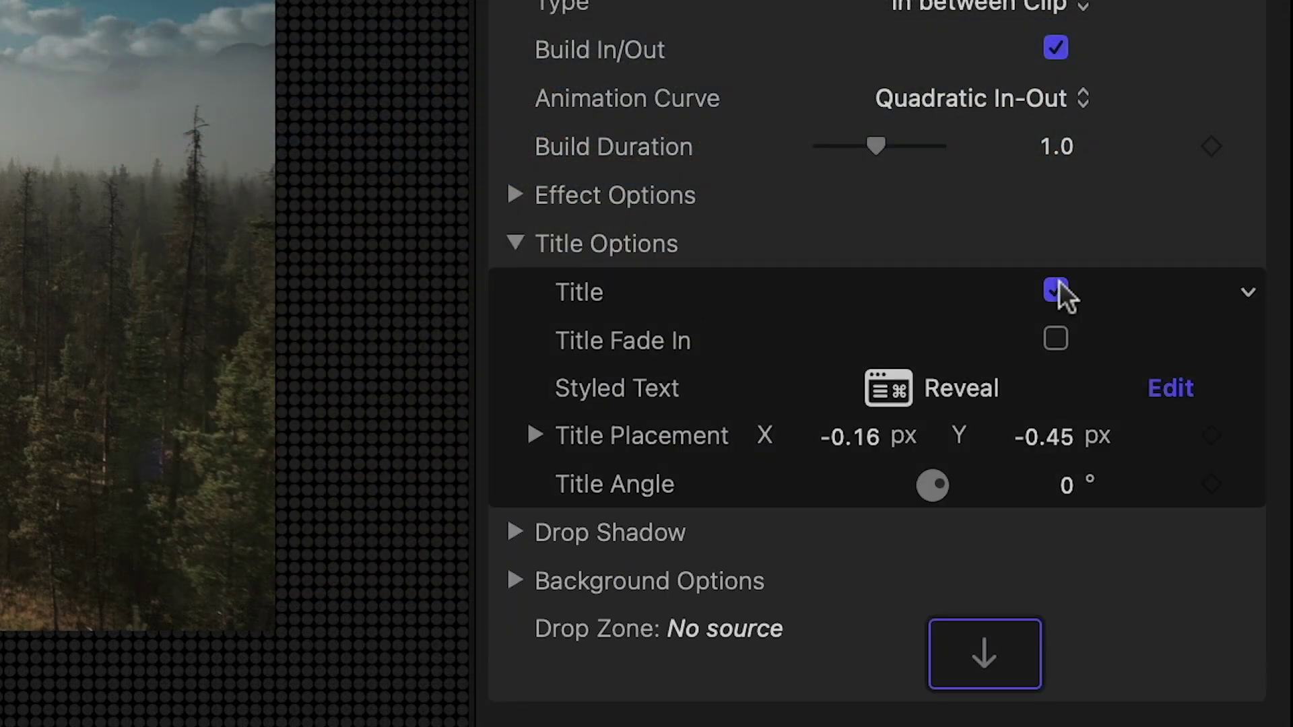
- Toggle the Title text off and back on, then enable Title Fade In
{"action": "left_click", "coordinate": [1058, 289]}
{"action": "left_click", "coordinate": [1057, 289]}
{"action": "left_click", "coordinate": [1056, 339]}
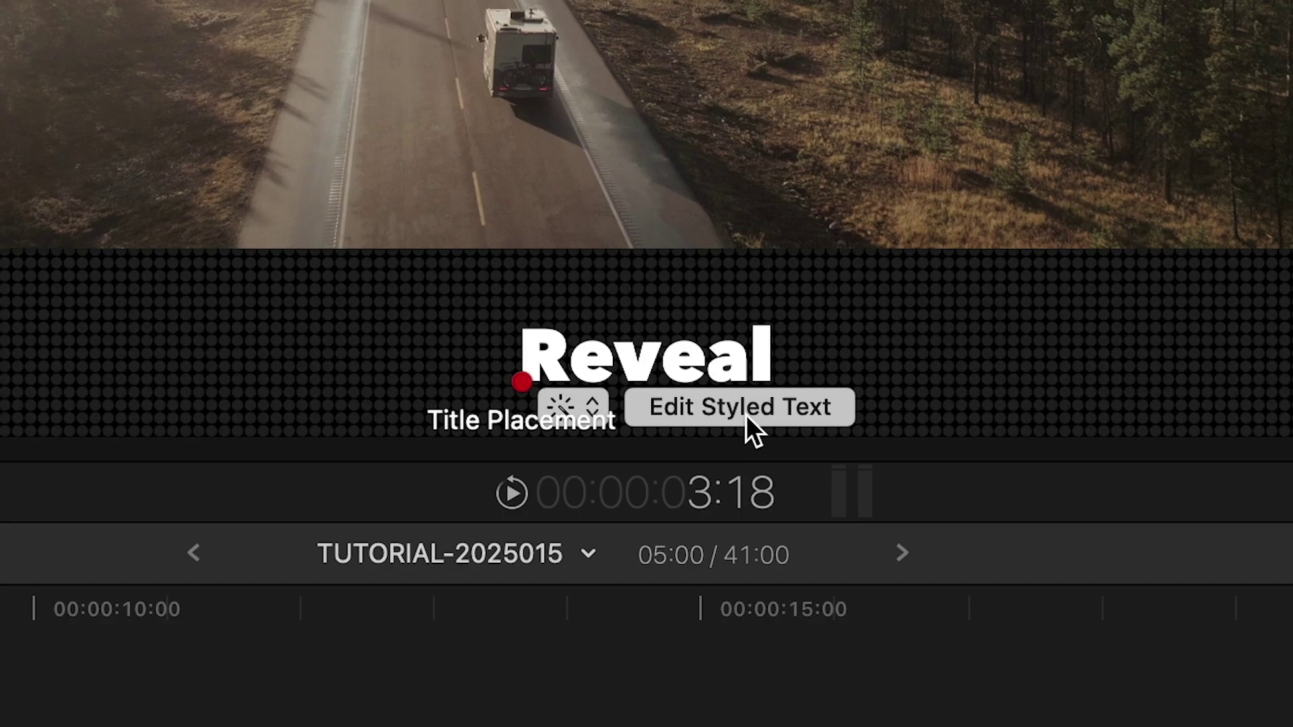
- Change the title text to GET READY FOR ADVENTURE and shift the ADVENTURE clip earlier
{"action": "left_click", "coordinate": [711, 435]}
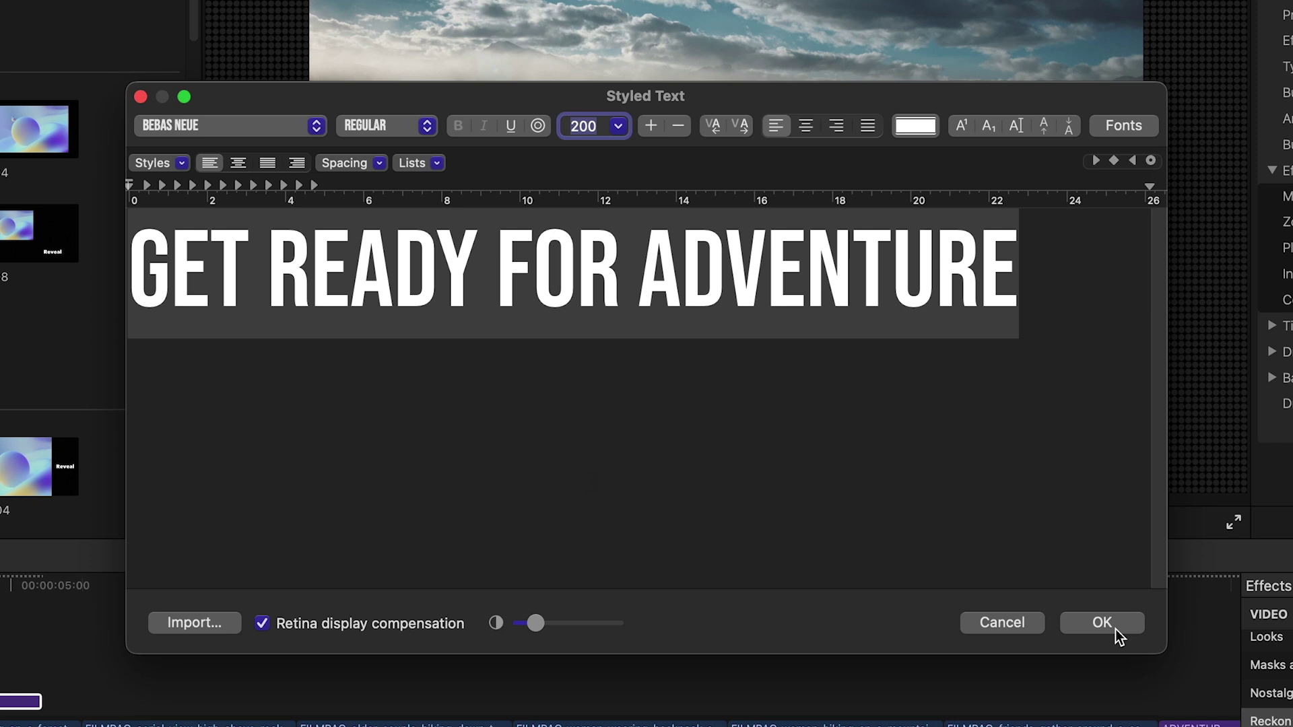
{"action": "left_click", "coordinate": [1112, 625]}
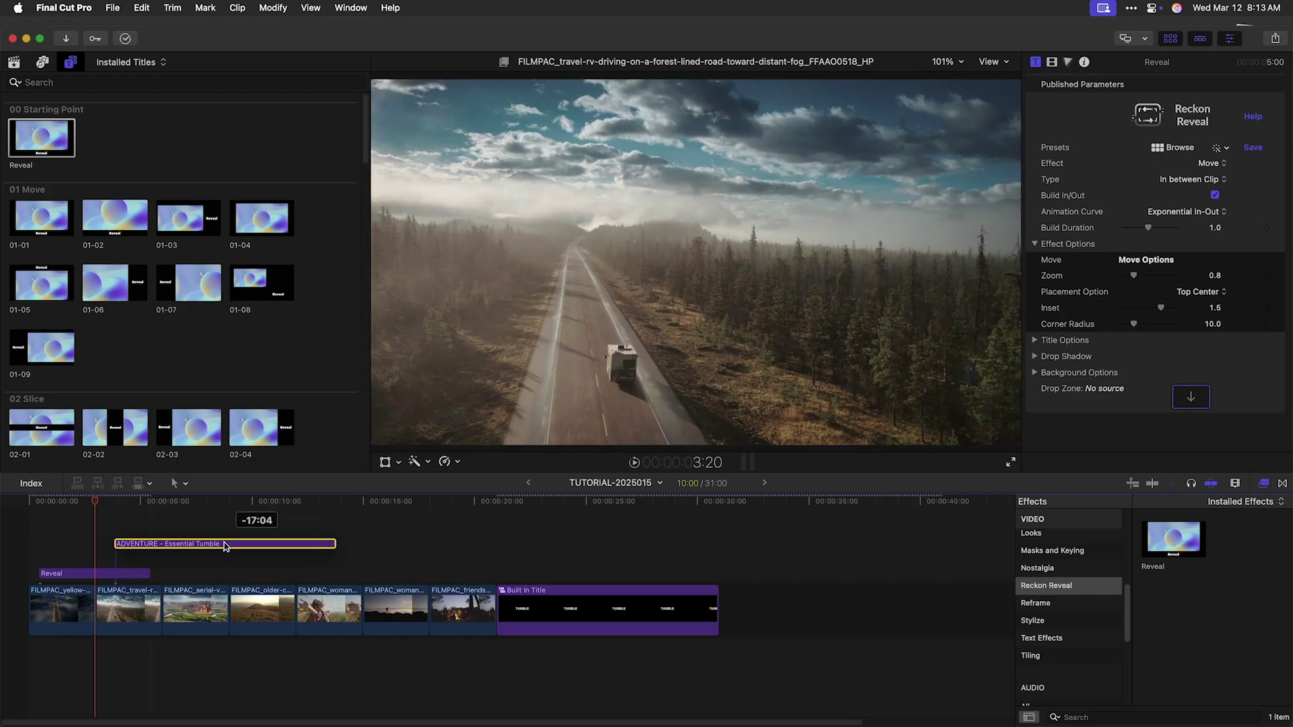
{"action": "left_click_drag", "start_coordinate": [227, 551], "coordinate": [155, 551]}
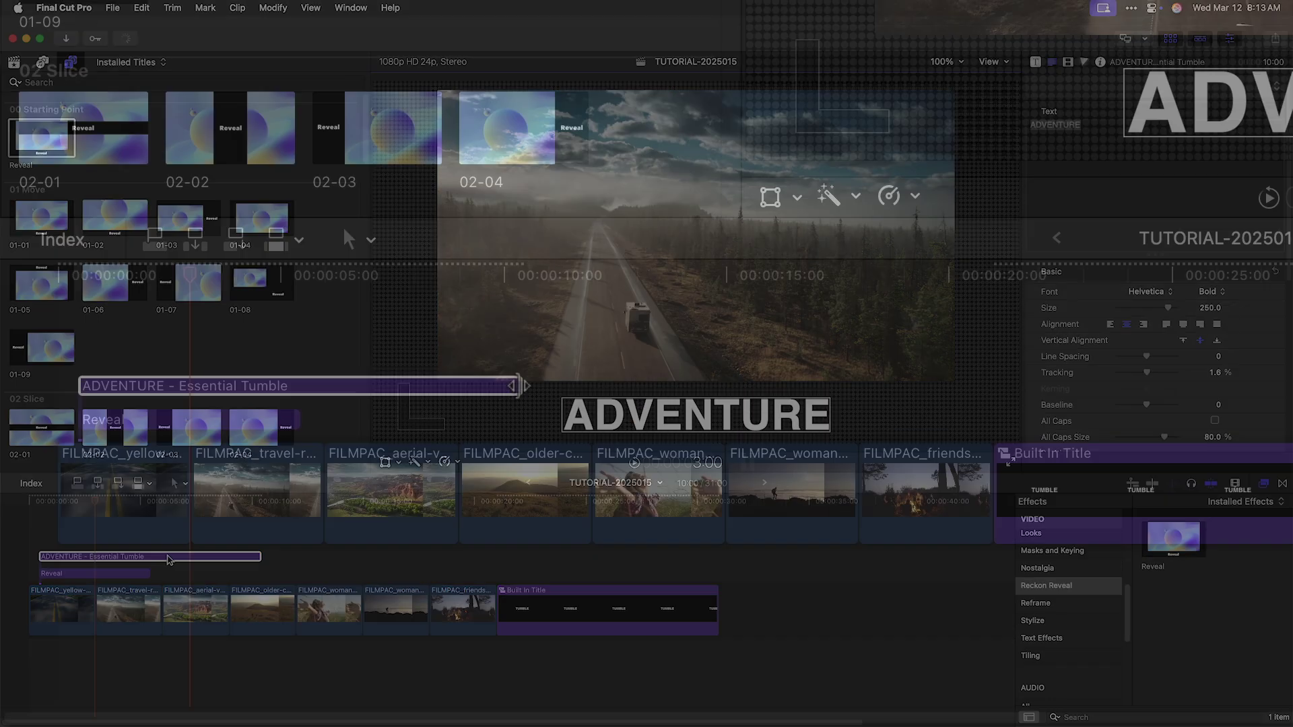
- Trim the ADVENTURE title clip's end back to the 5:00 mark
{"action": "left_click_drag", "start_coordinate": [261, 556], "coordinate": [147, 556]}
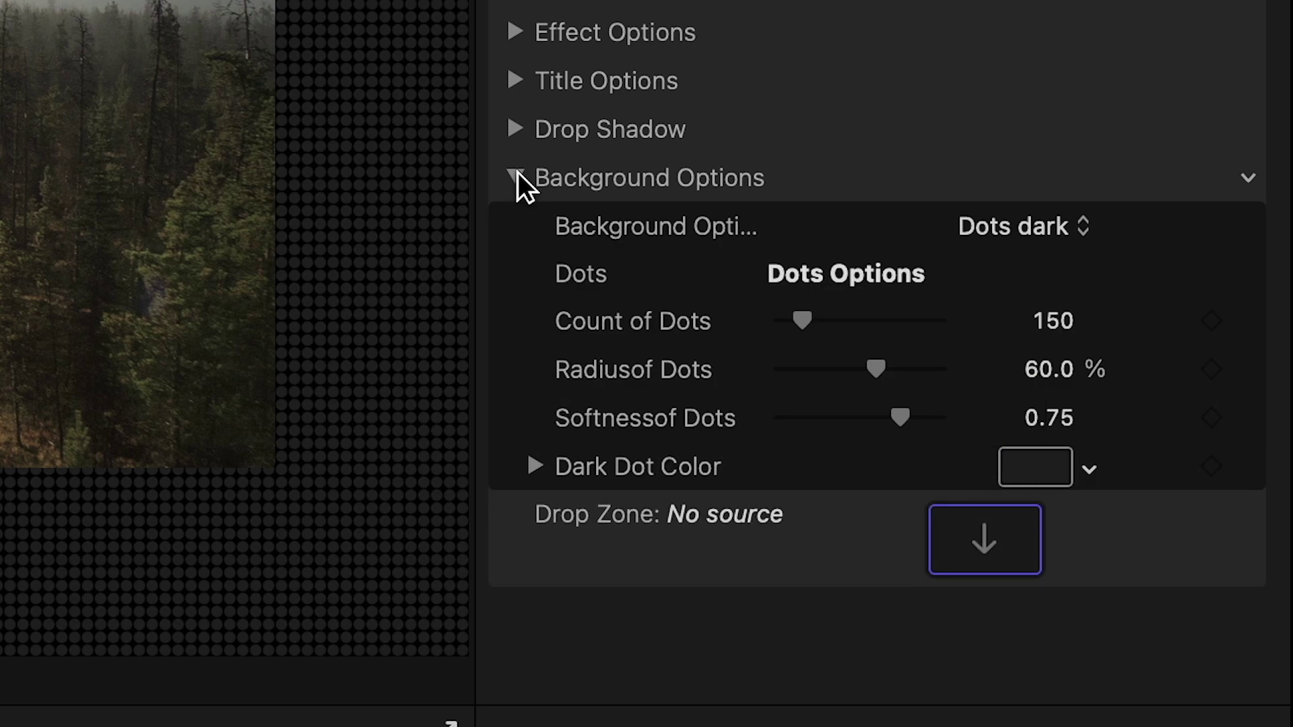
- Apply the forest clip as a Drop Zone background, then use Underlying Video at saturation 1.6
{"action": "left_click", "coordinate": [1098, 222]}
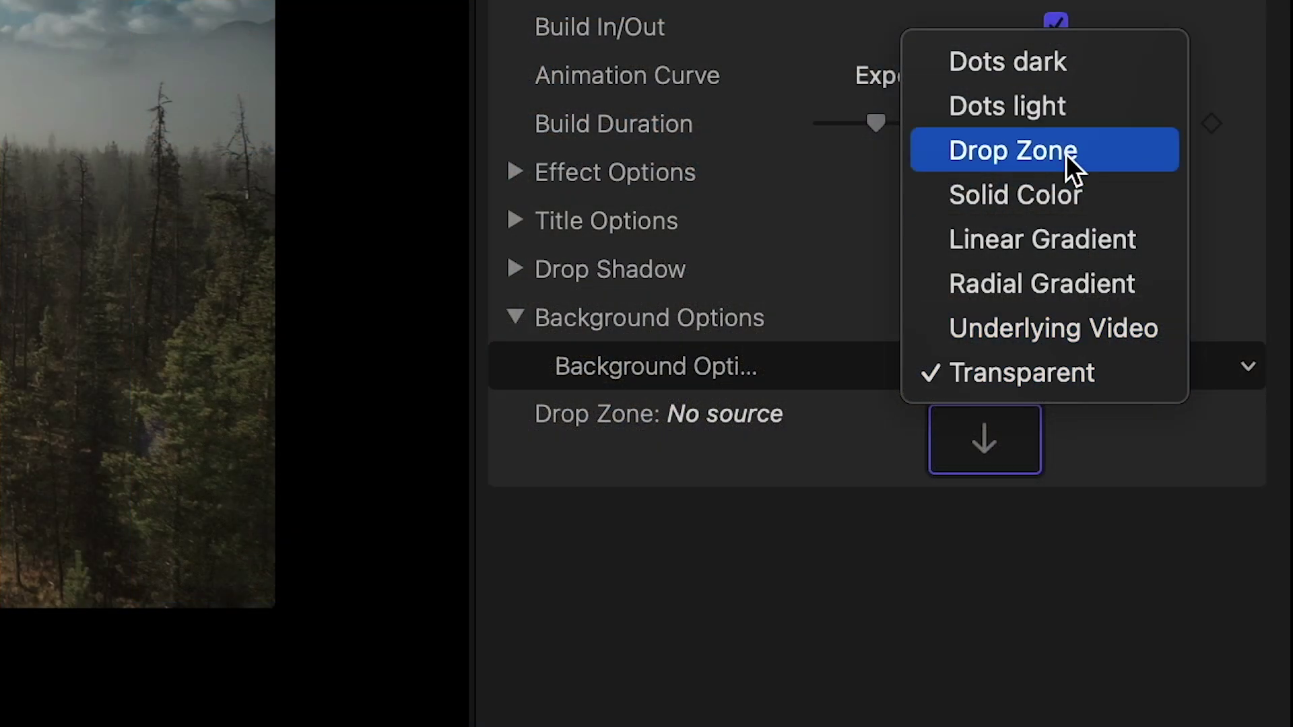
{"action": "left_click", "coordinate": [1066, 153]}
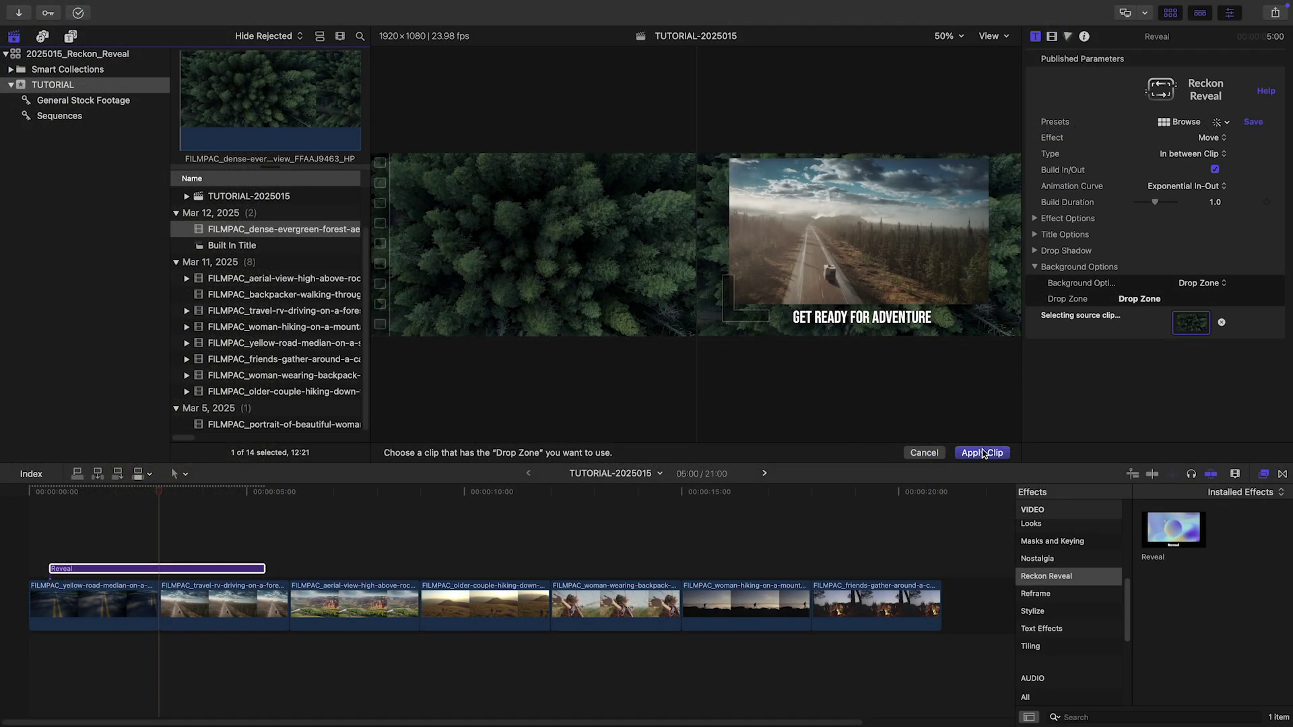
{"action": "left_click", "coordinate": [983, 453]}
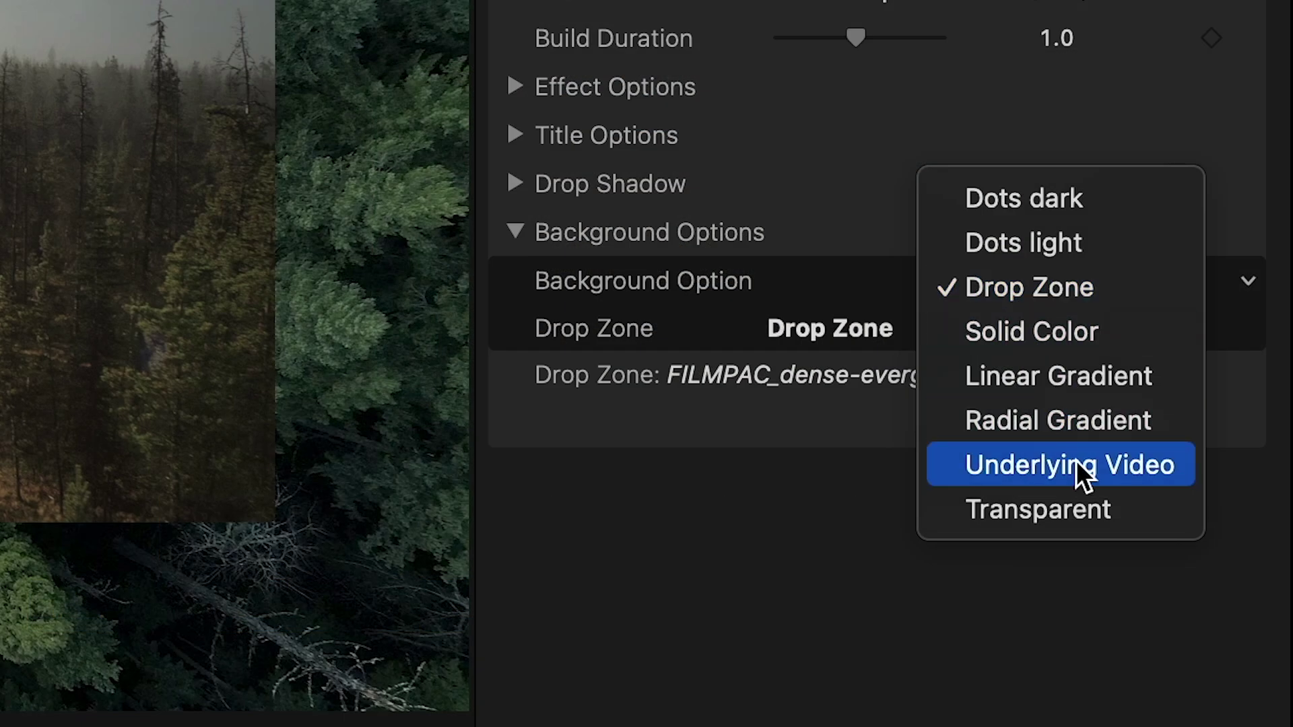
{"action": "left_click", "coordinate": [1076, 464]}
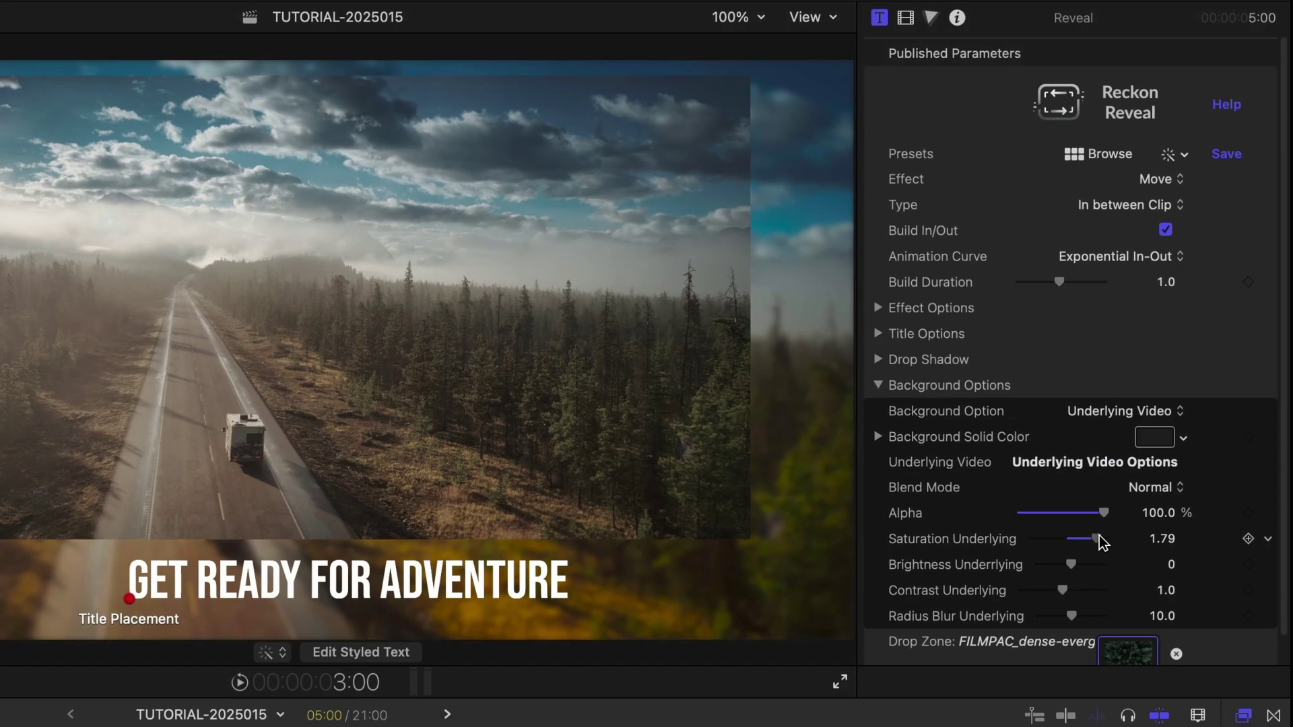
{"action": "mouse_move", "coordinate": [1099, 536]}
{"action": "left_mouse_down"}
{"action": "mouse_move", "coordinate": [1074, 561]}
{"action": "mouse_move", "coordinate": [1087, 537]}
{"action": "left_mouse_up"}
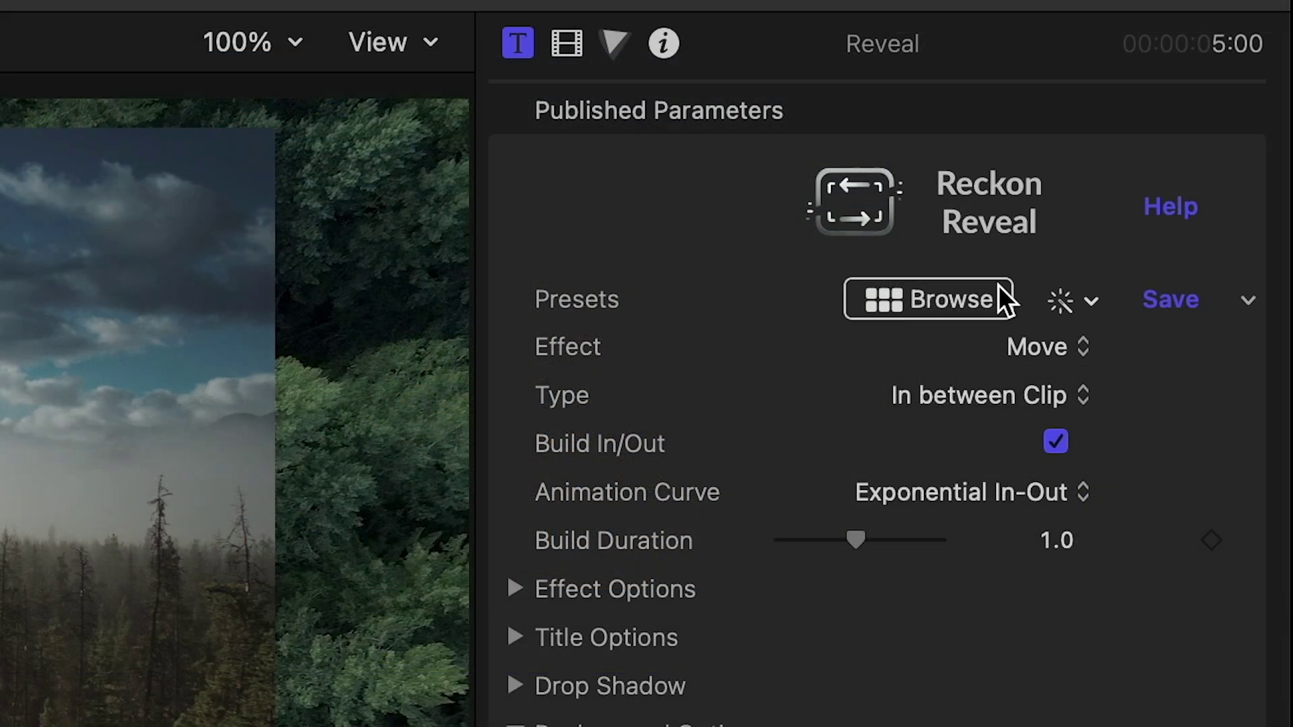
- Browse the Reveal presets and drag the 03-01-IN and 03-01-OUT Door titles onto the timeline
{"action": "left_click", "coordinate": [981, 296]}
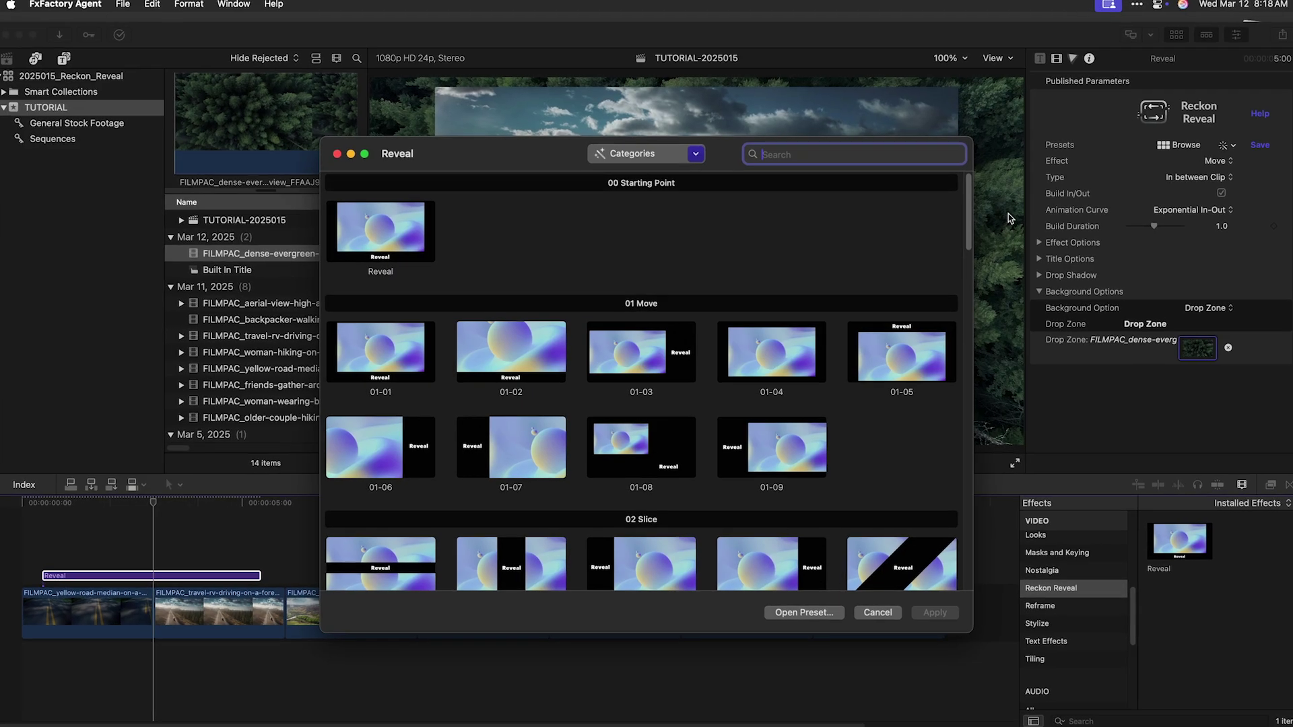
{"action": "scroll", "coordinate": [965, 275], "scroll_direction": "down", "scroll_amount": 5}
{"action": "left_click_drag", "start_coordinate": [986, 270], "coordinate": [1003, 377]}
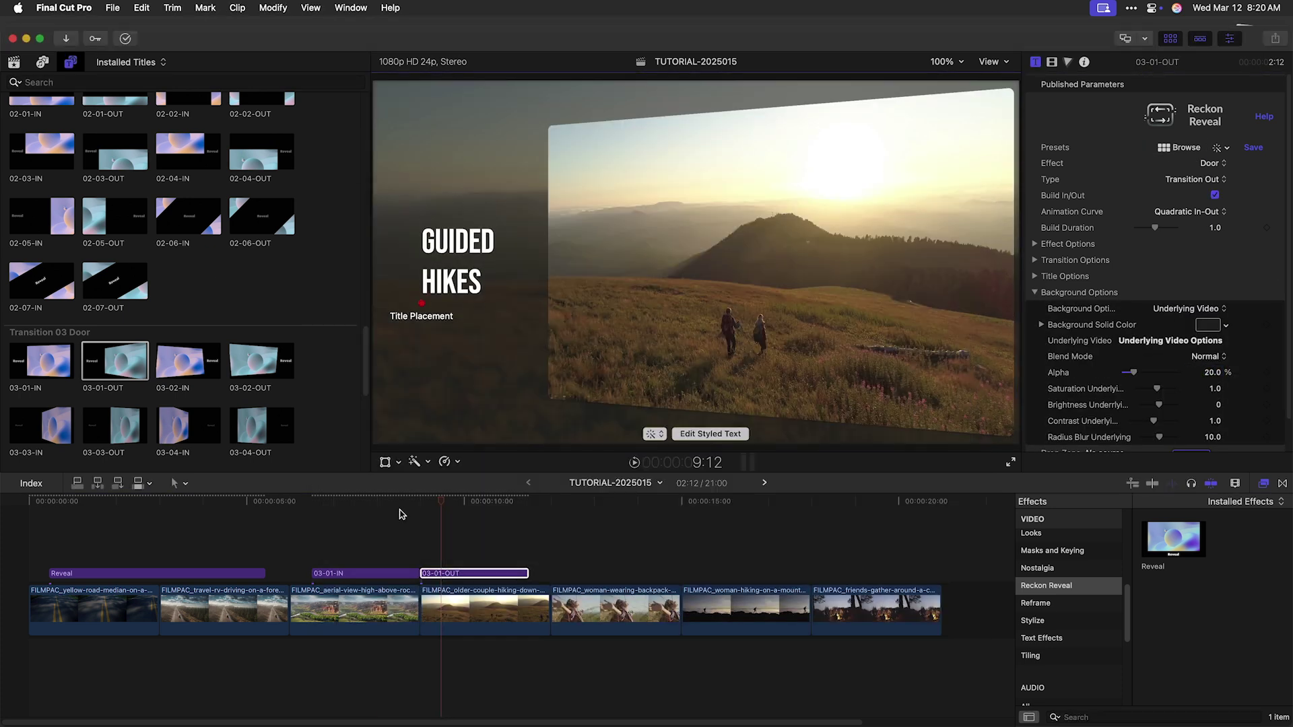
- Move the playhead to 13:11, finish the title text, and expand the hole effect's settings
{"action": "left_click_drag", "start_coordinate": [462, 505], "coordinate": [617, 512]}
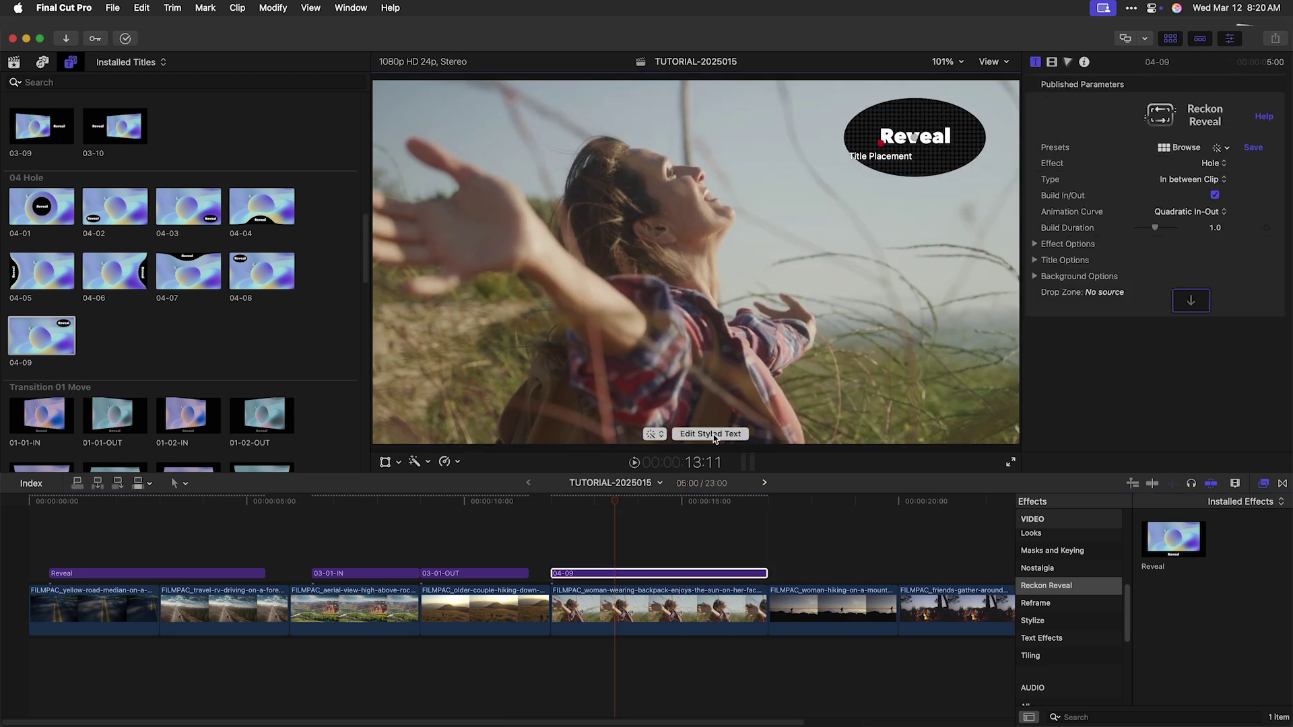
{"action": "left_click", "coordinate": [711, 434]}
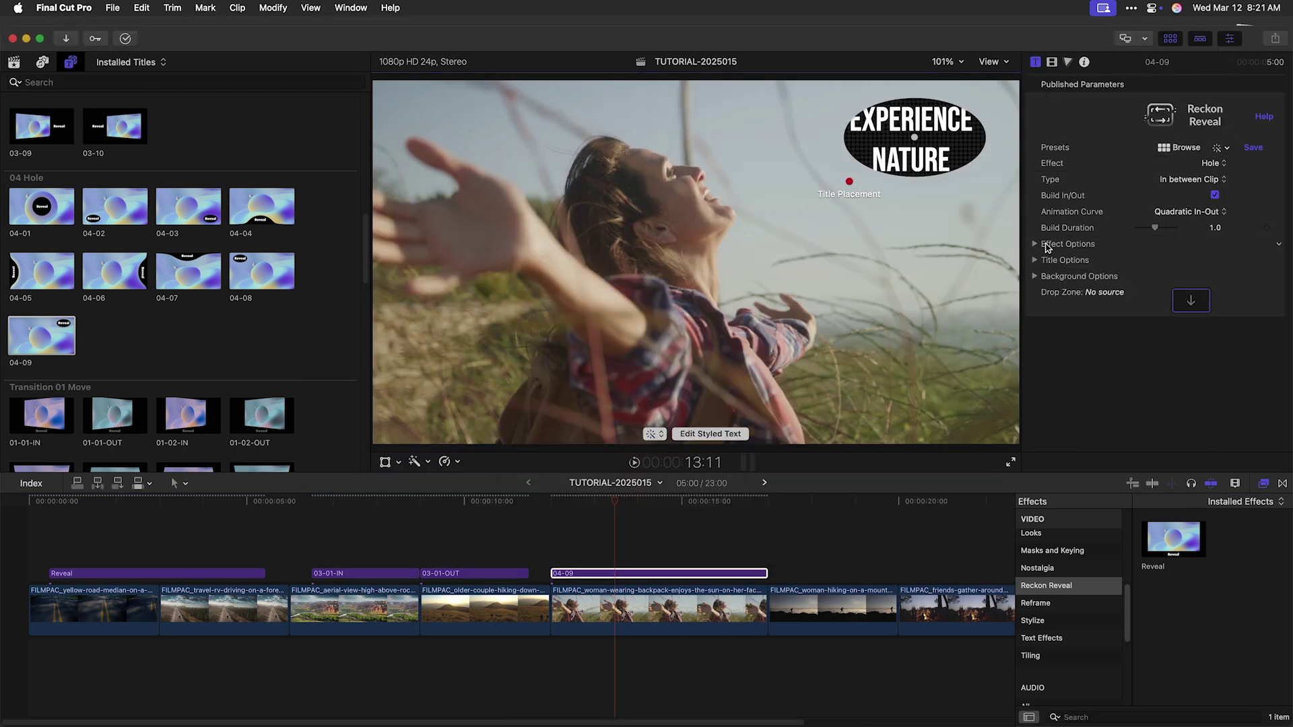
{"action": "left_click", "coordinate": [1048, 245]}
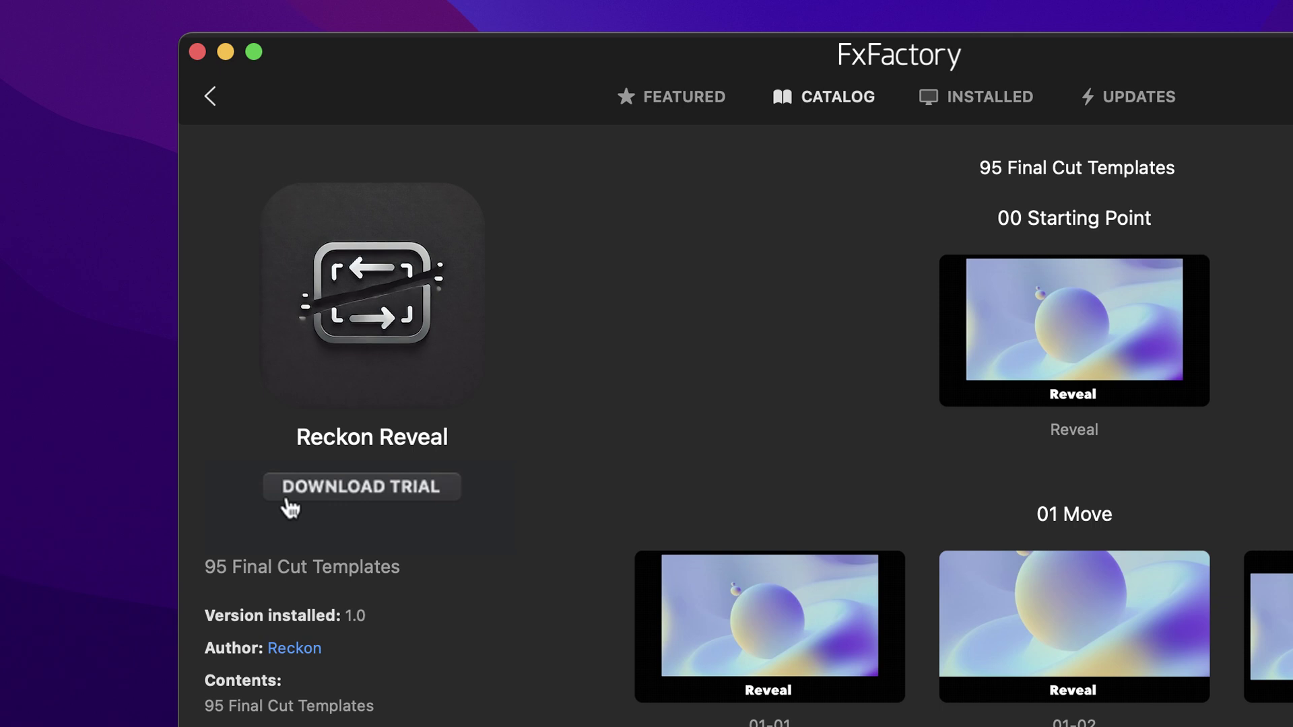
- Start the Reckon Reveal trial download from its FxFactory catalog page
{"action": "left_click", "coordinate": [438, 496]}
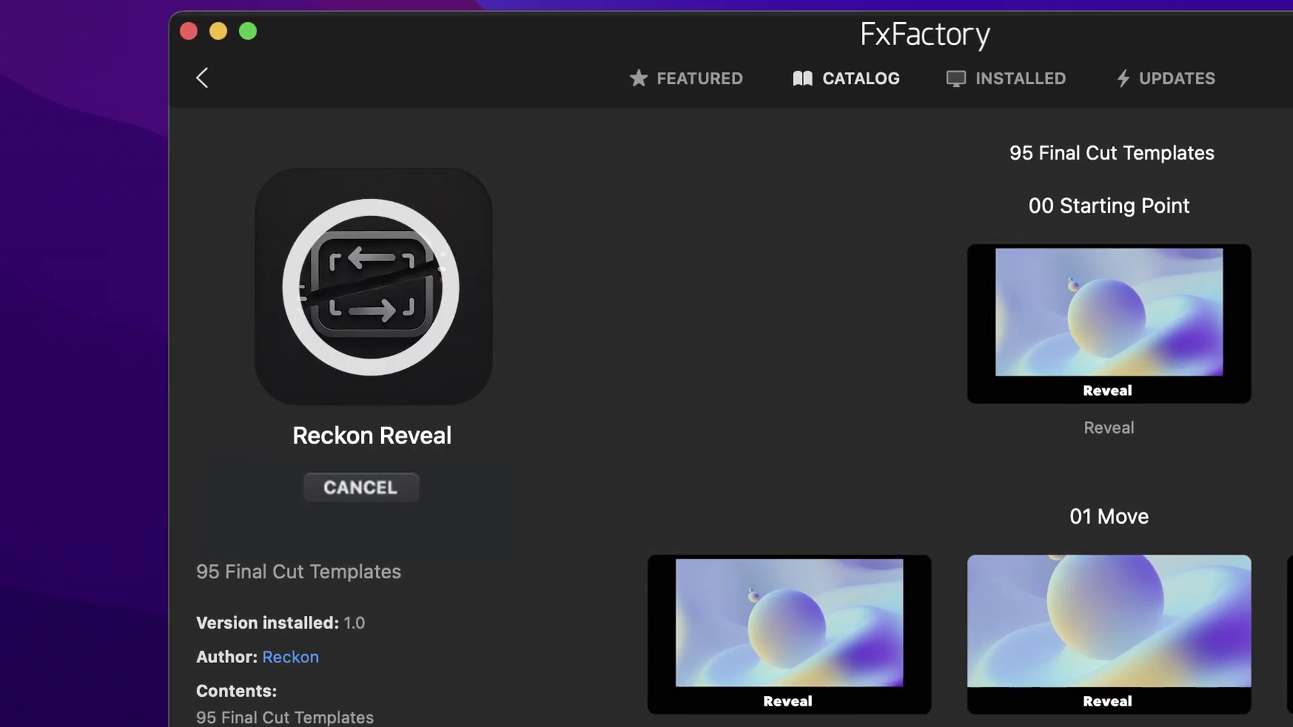